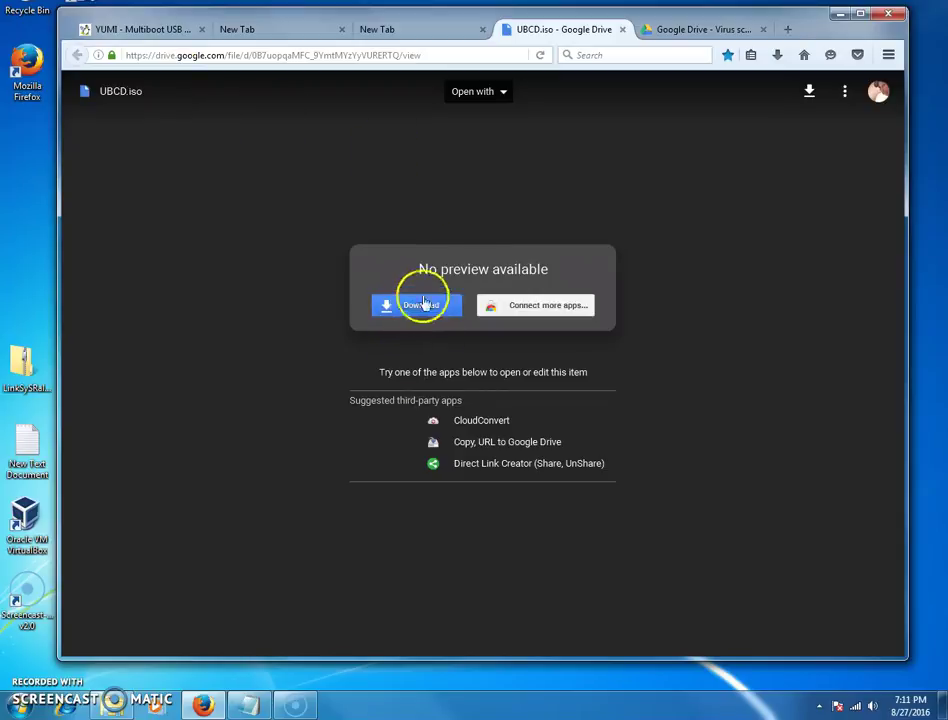
# - Leave the UBCD.iso virus-scan warning and return to the YUMI Multiboot USB Creator page
pyautogui.click(686, 28)
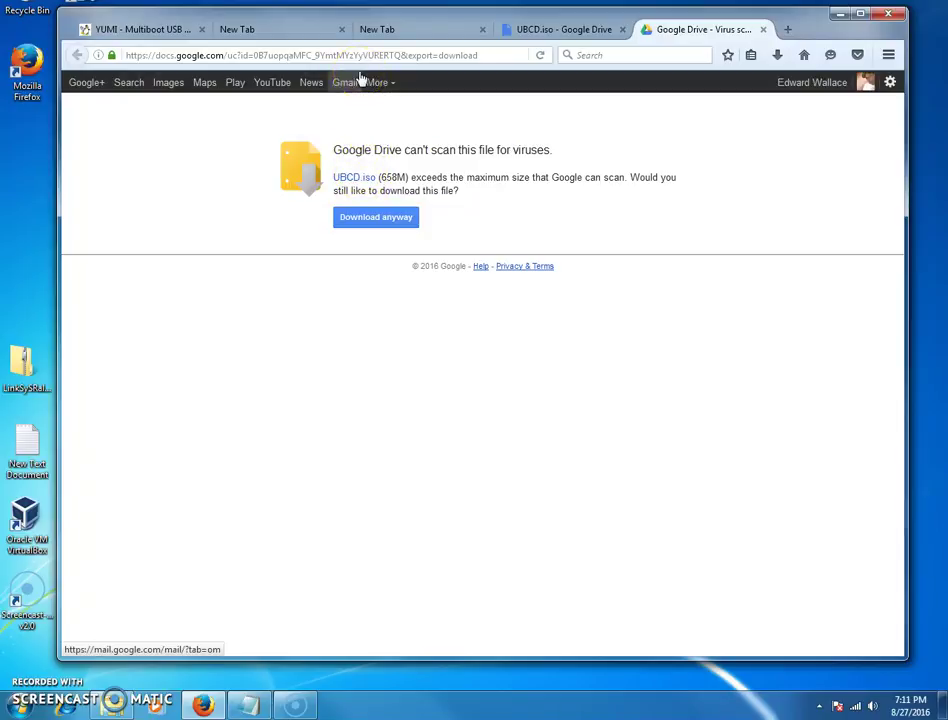
pyautogui.click(108, 33)
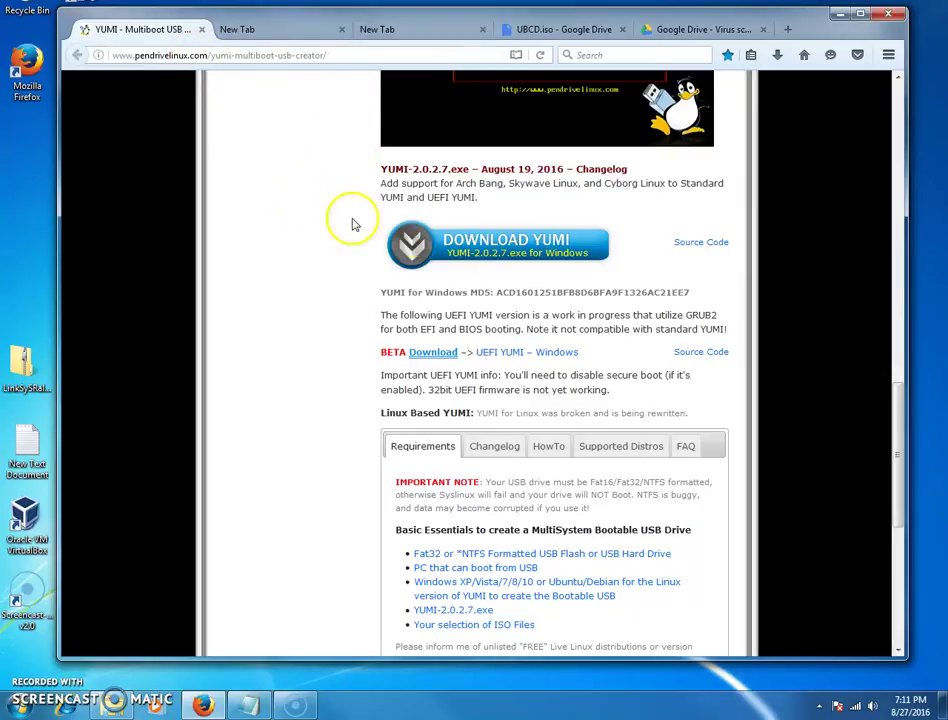
# - Download YUMI-2.0.2.7.exe, dismiss the save prompt, and minimize Firefox to reveal Downloads
pyautogui.click(484, 243)
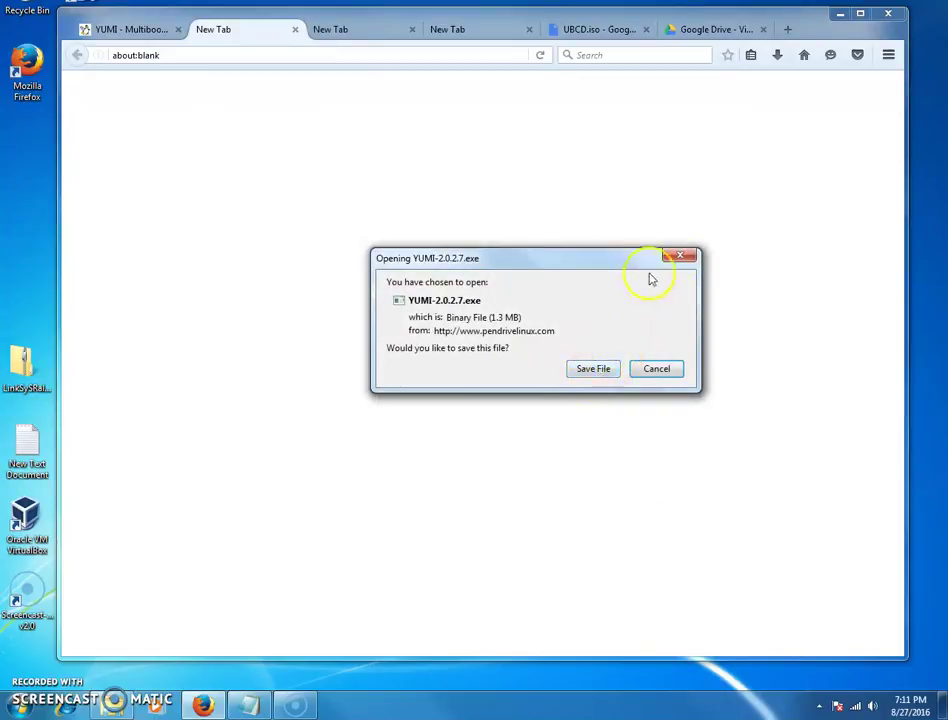
pyautogui.click(680, 256)
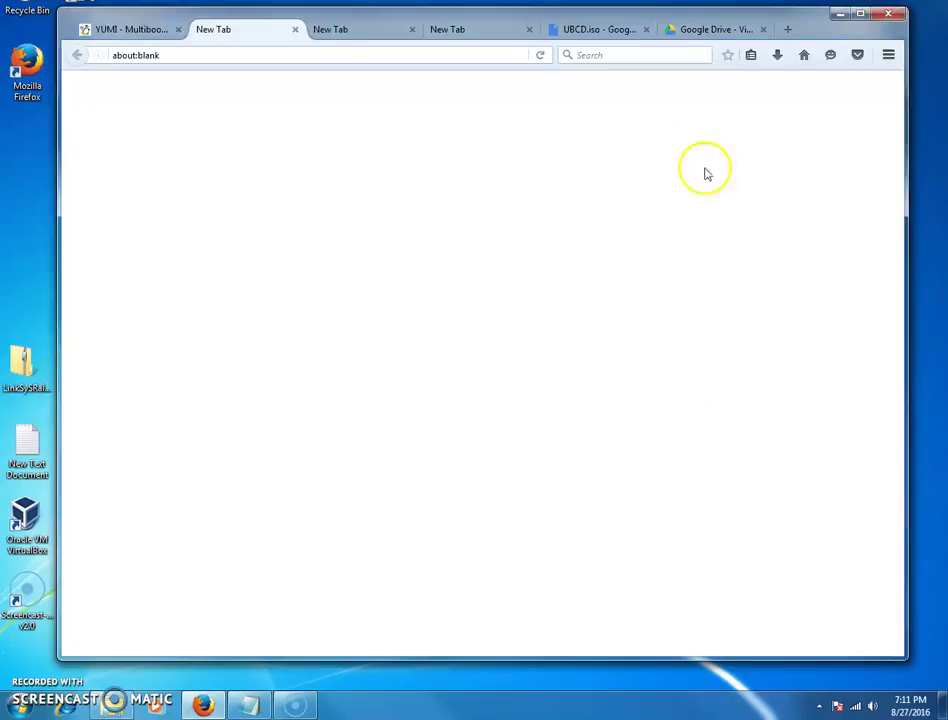
pyautogui.click(840, 14)
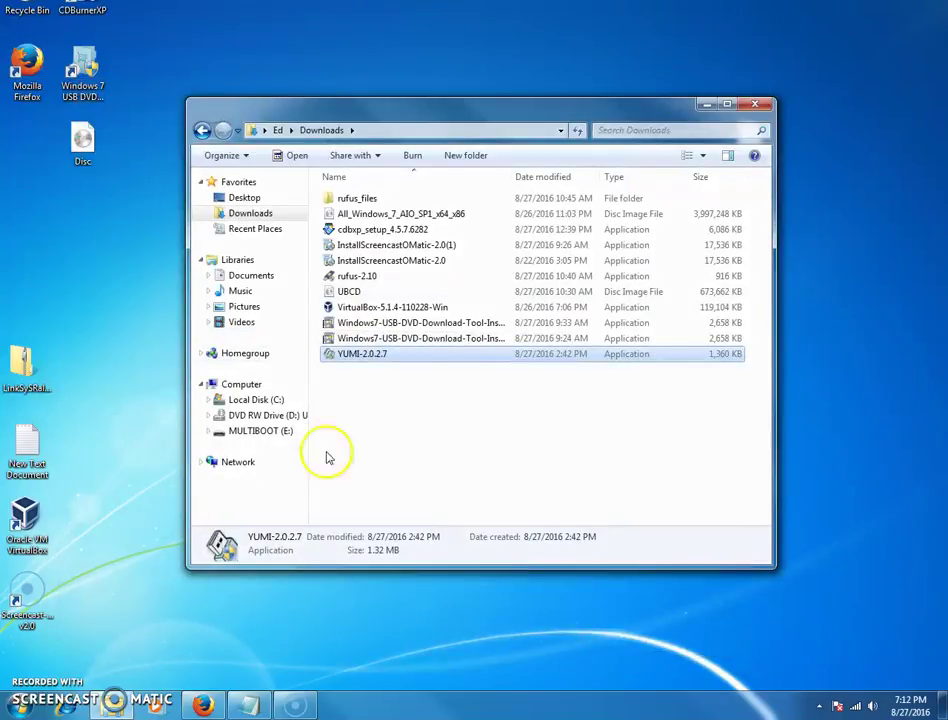
pyautogui.doubleClick(357, 355)
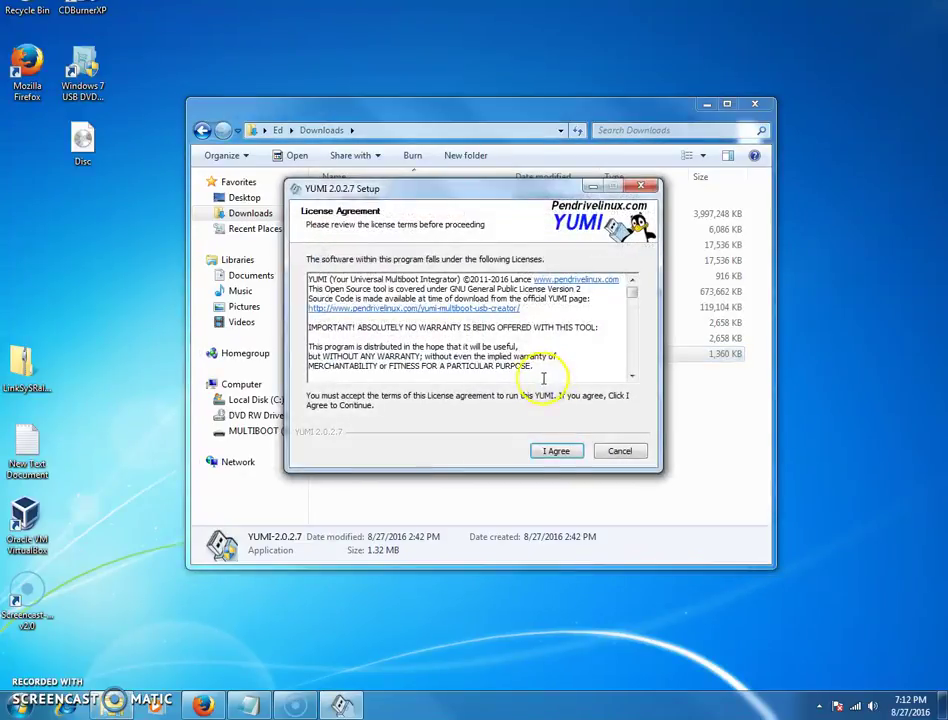
pyautogui.click(555, 452)
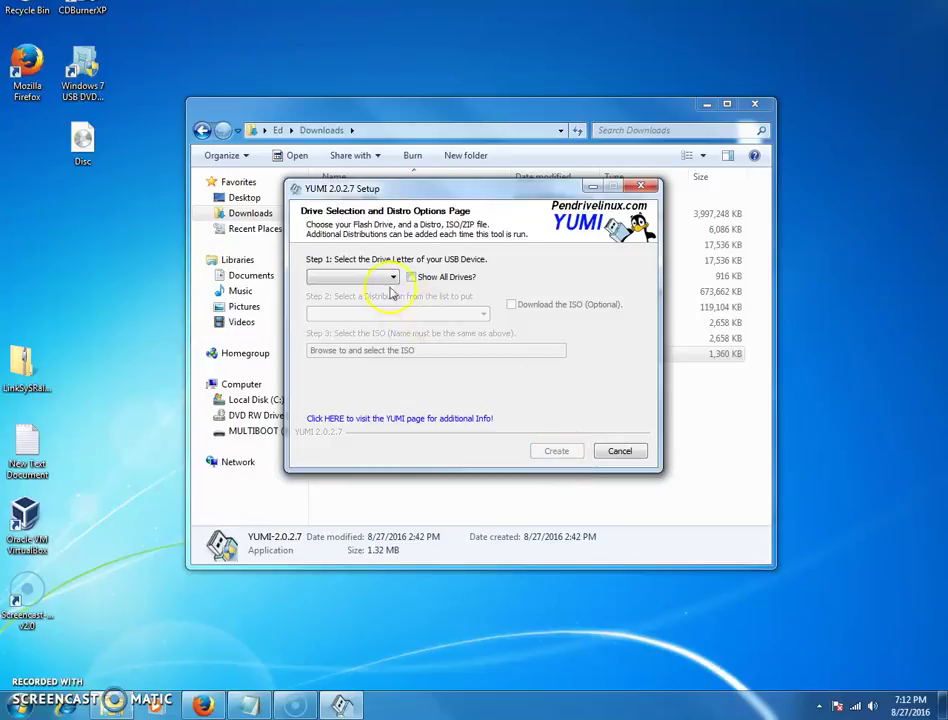
pyautogui.click(392, 277)
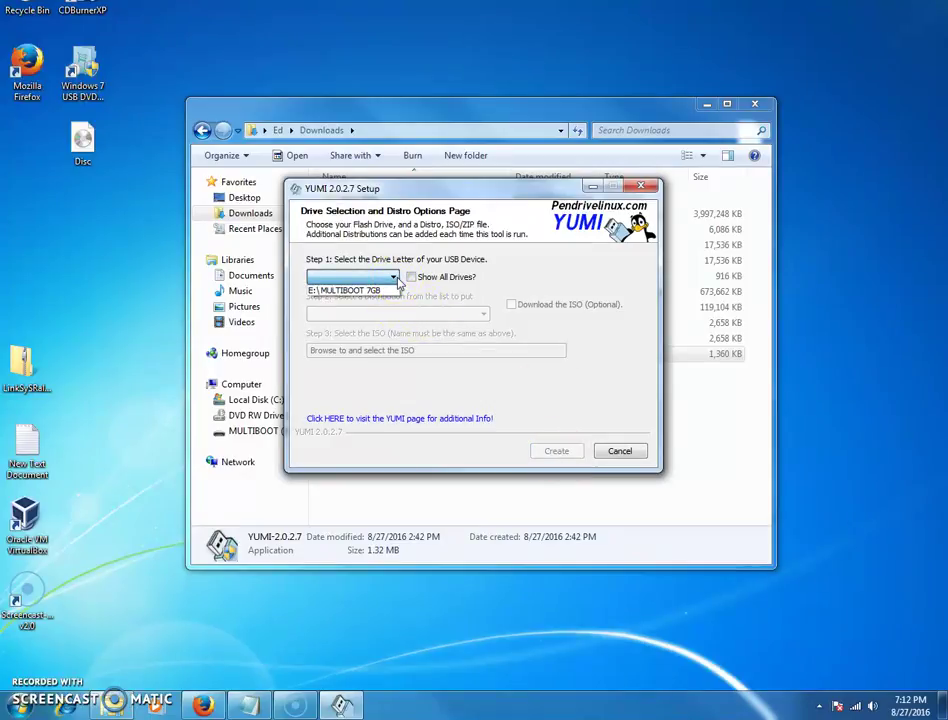
pyautogui.click(340, 291)
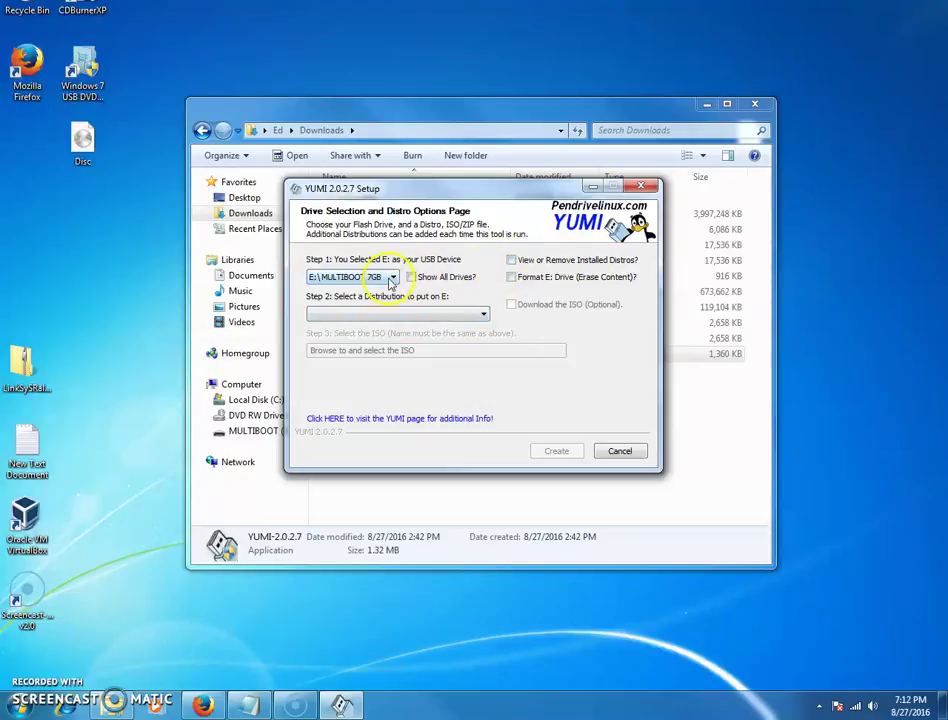
pyautogui.click(20, 706)
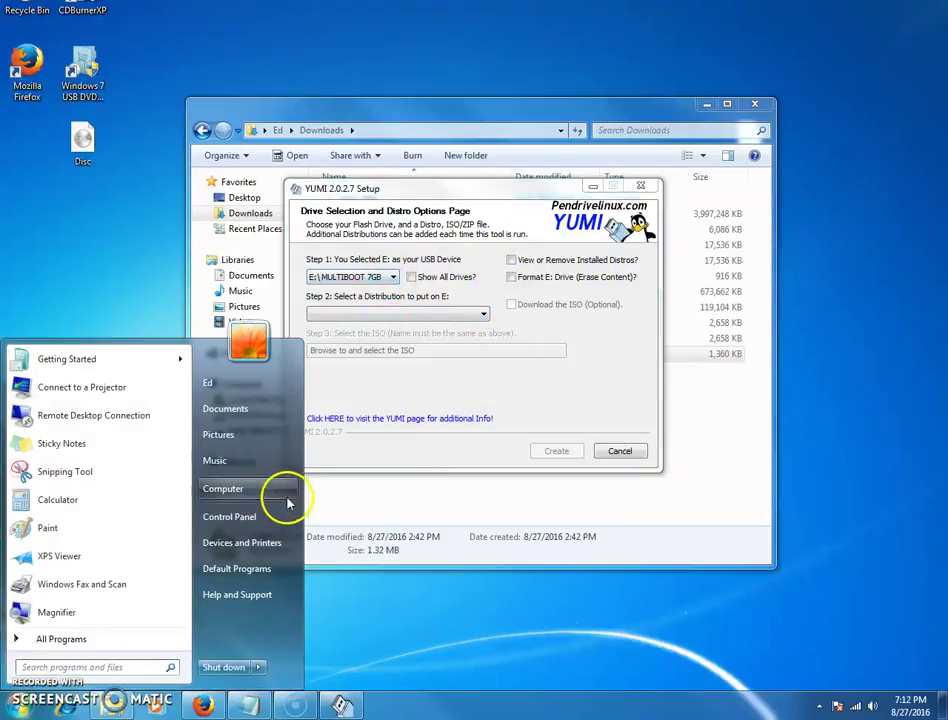
pyautogui.click(248, 490)
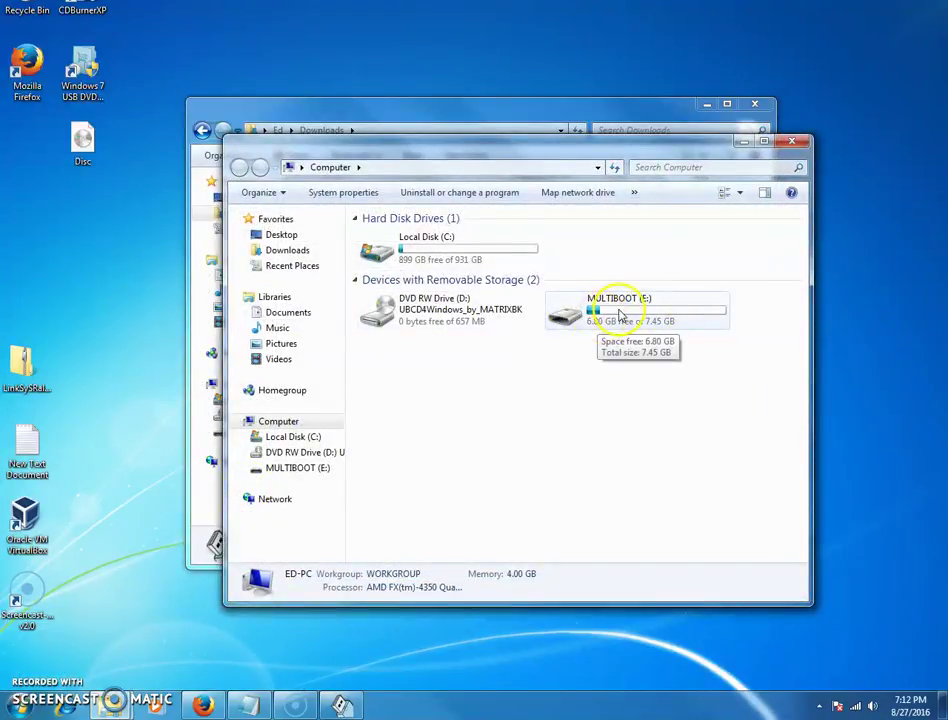
pyautogui.click(791, 144)
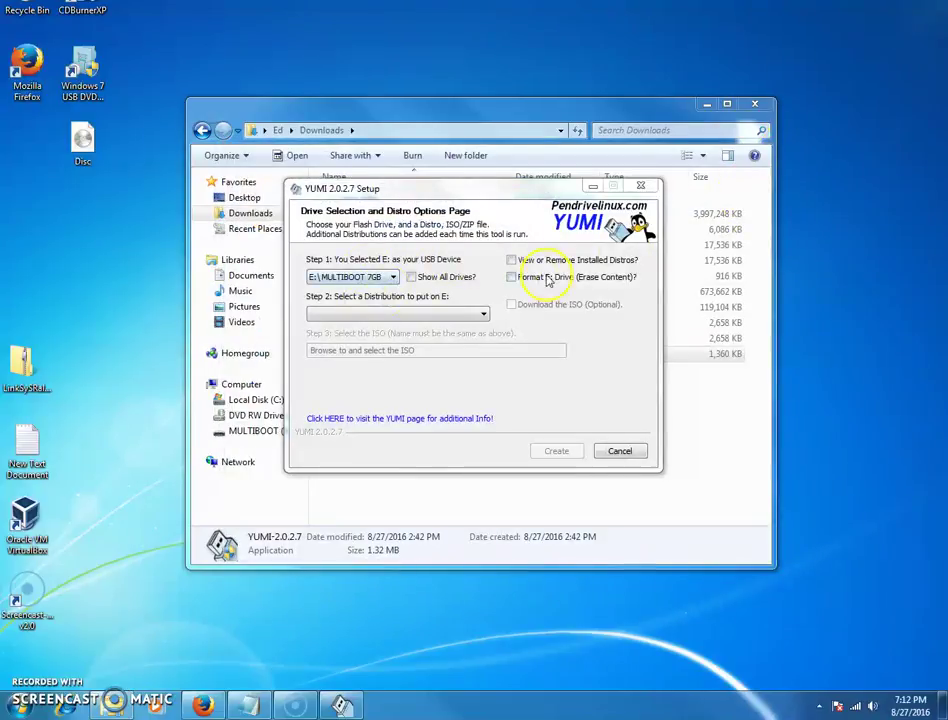
pyautogui.click(512, 261)
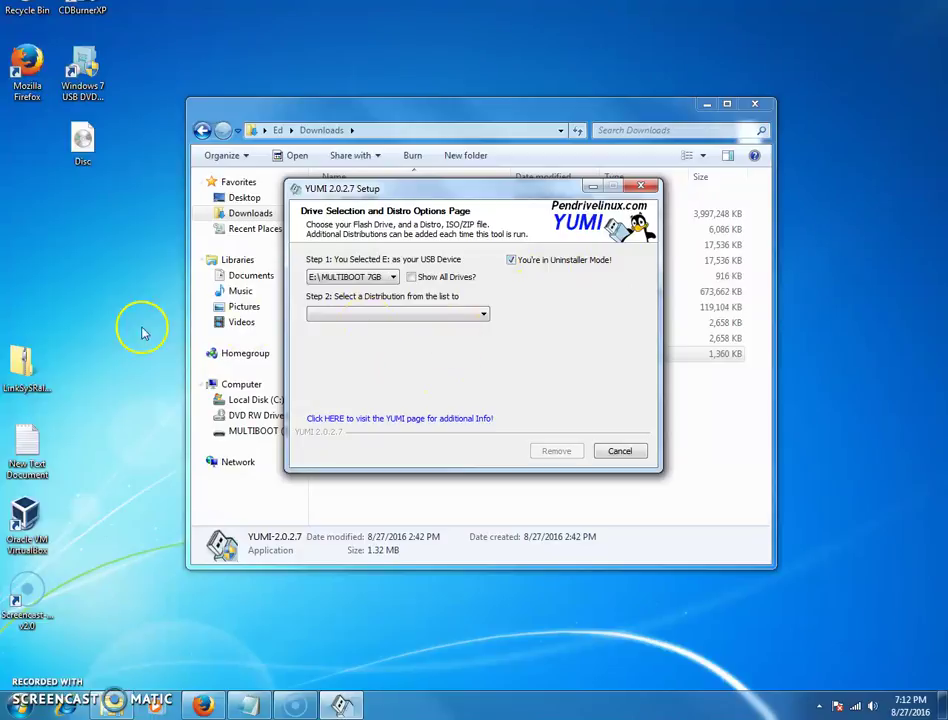
pyautogui.click(482, 316)
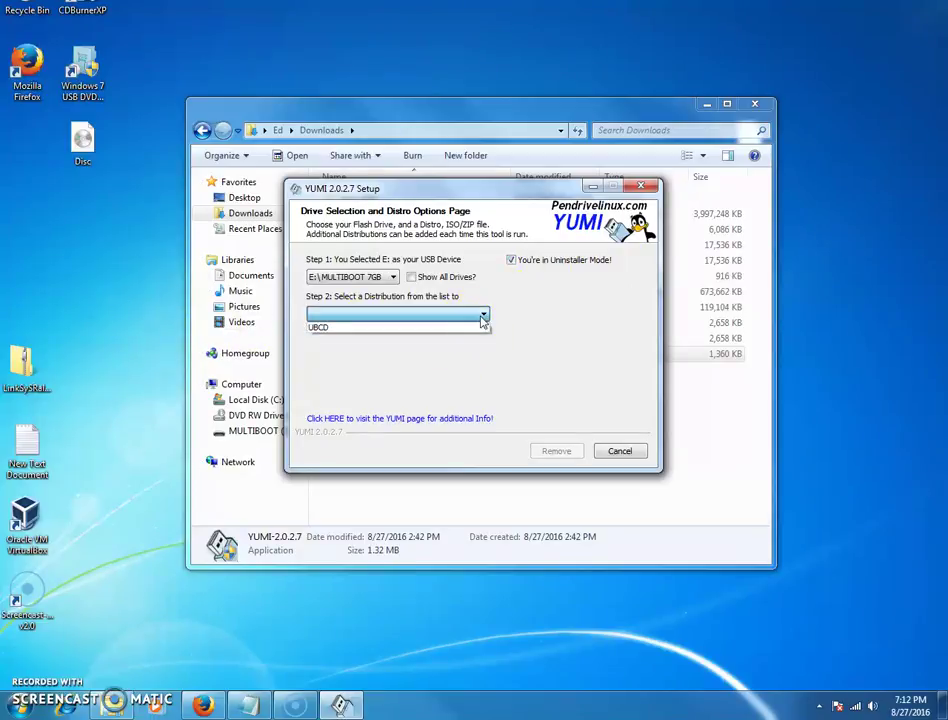
pyautogui.click(421, 334)
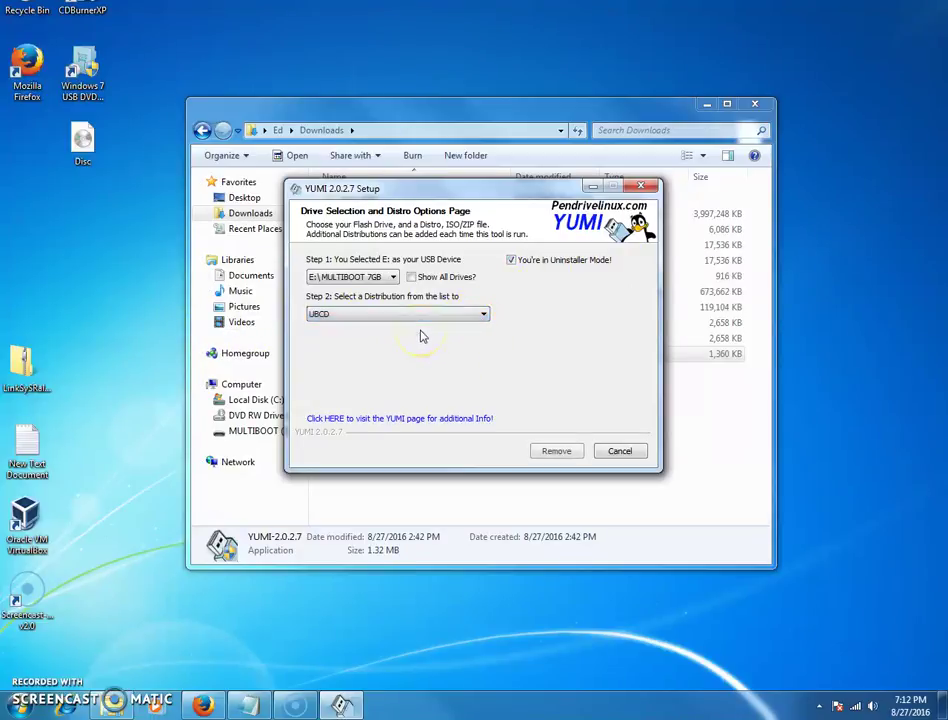
pyautogui.click(619, 452)
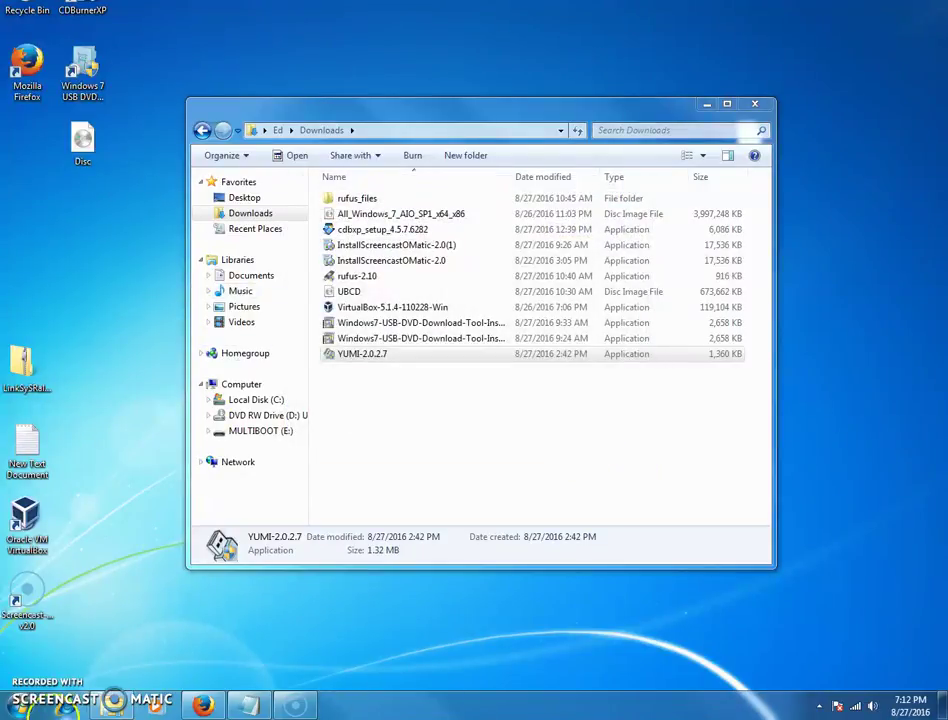
# - Format the MULTIBOOT (E:) drive as FAT32 from the Computer view, confirming the erase
pyautogui.click(20, 705)
pyautogui.click(256, 500)
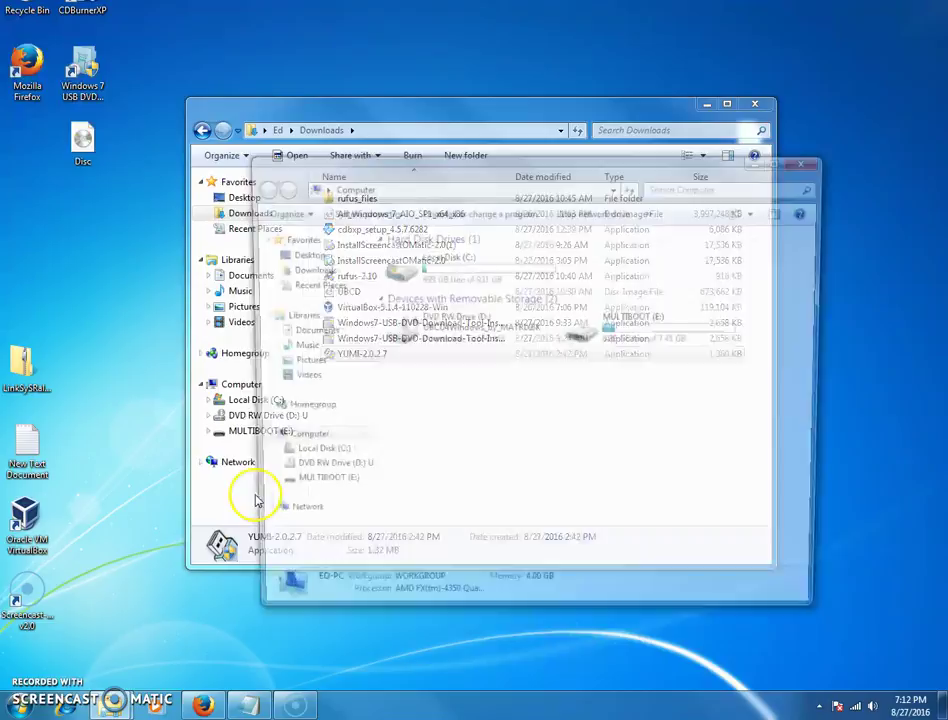
pyautogui.rightClick(628, 330)
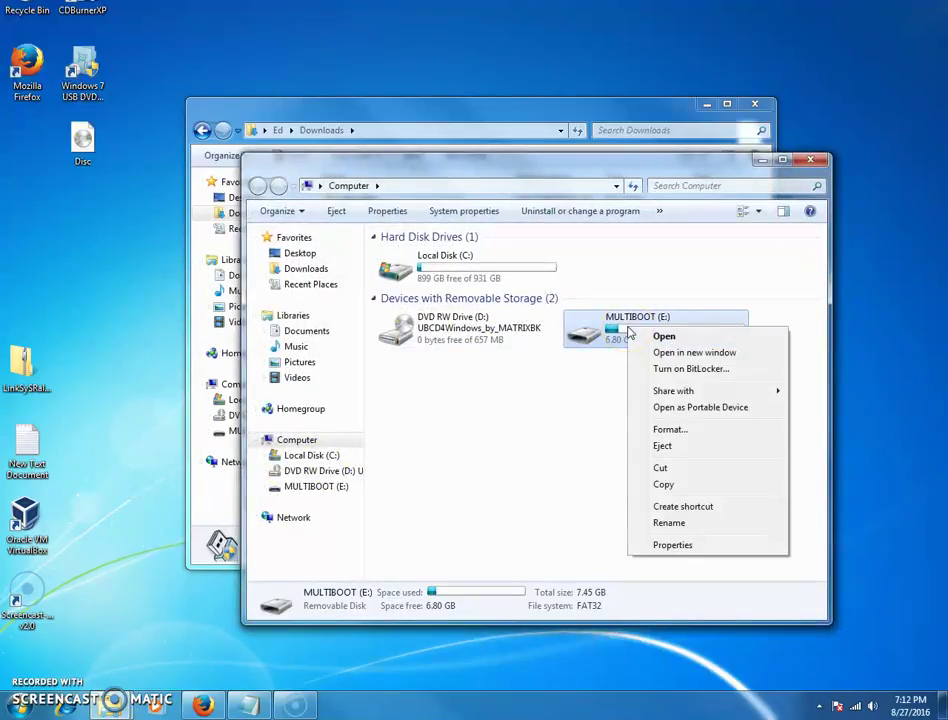
pyautogui.click(661, 431)
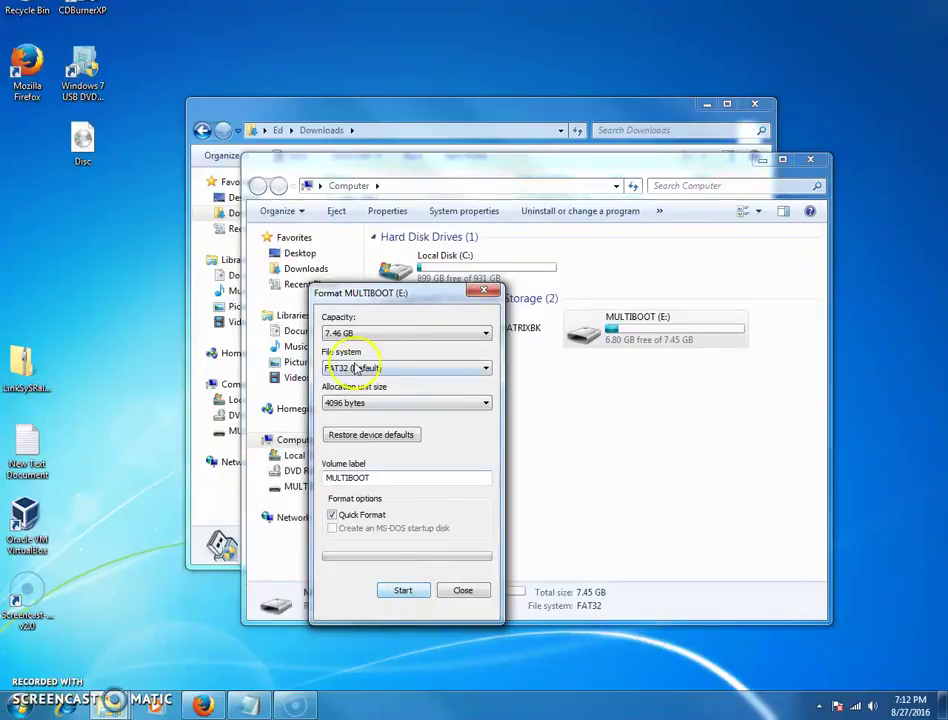
pyautogui.click(403, 591)
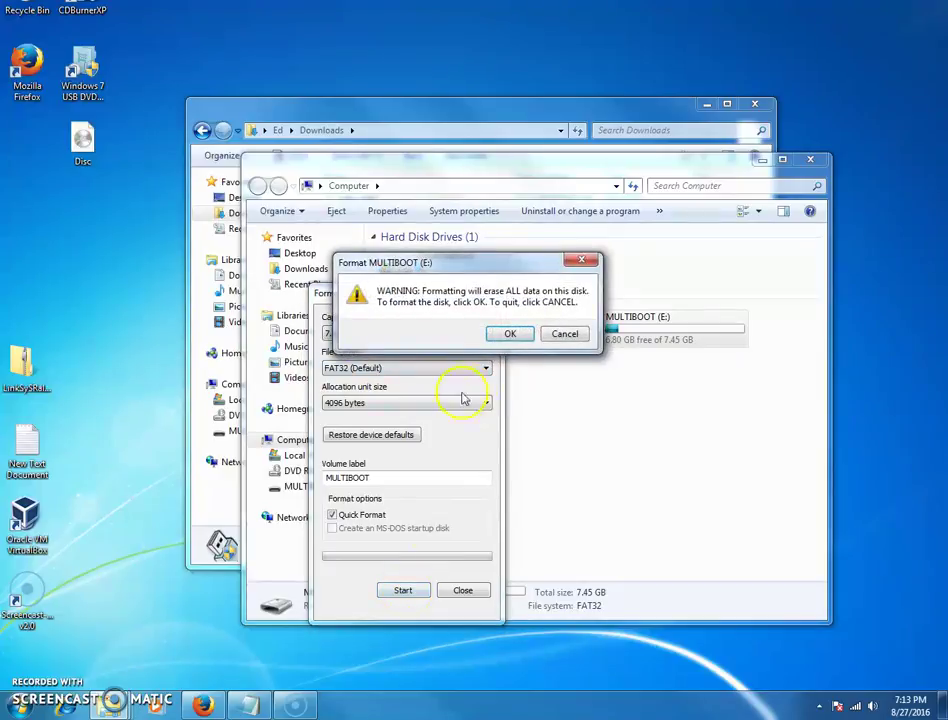
pyautogui.click(510, 333)
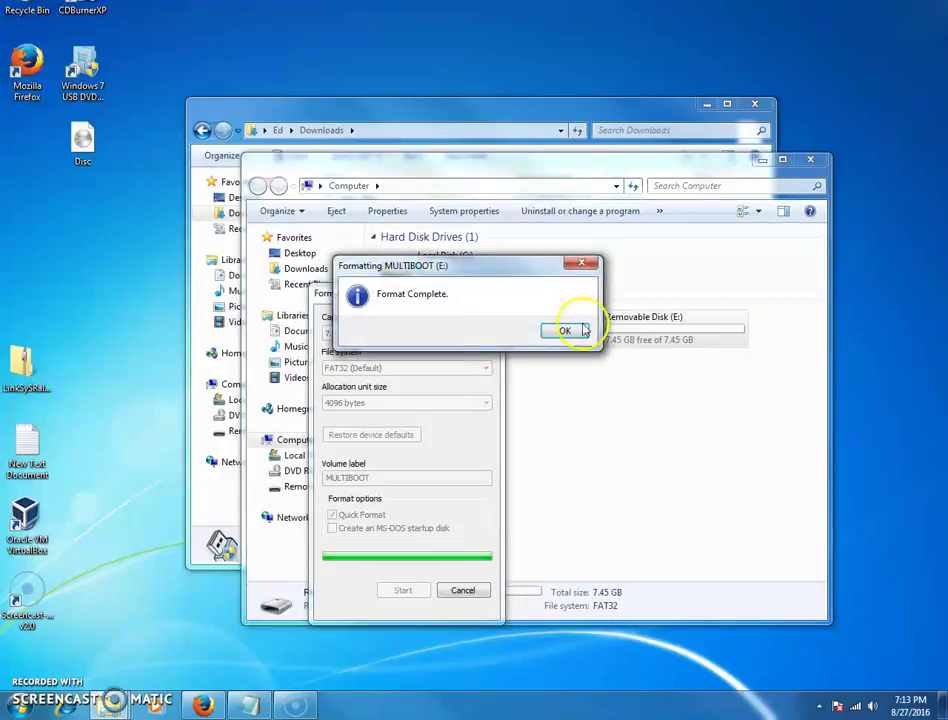
# - Dismiss the Format Complete notice, keep FAT32 as the file system, and close the format window
pyautogui.click(566, 331)
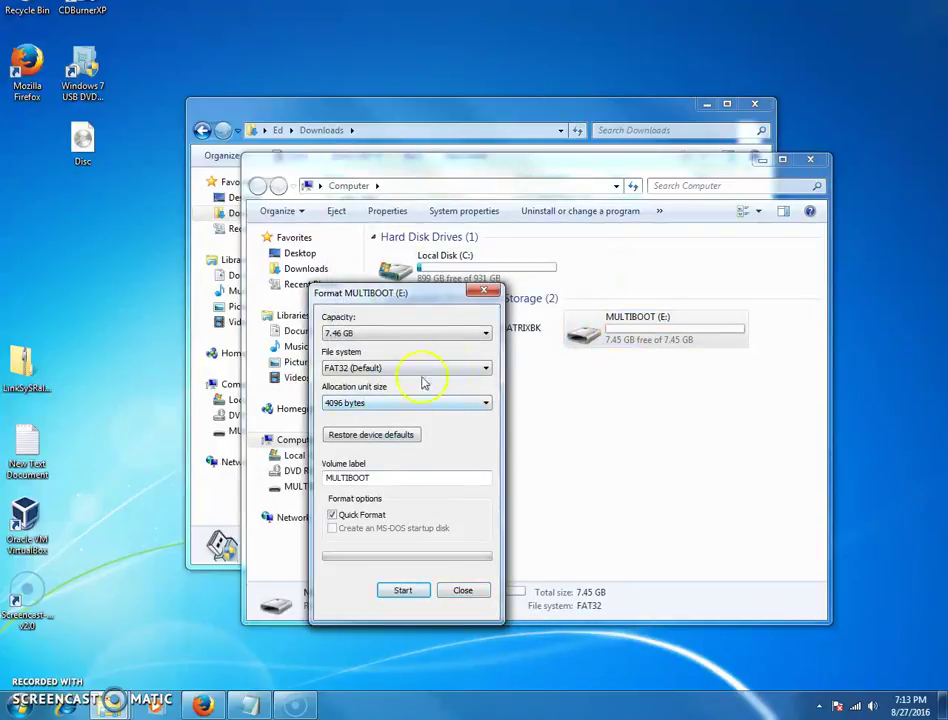
pyautogui.click(486, 370)
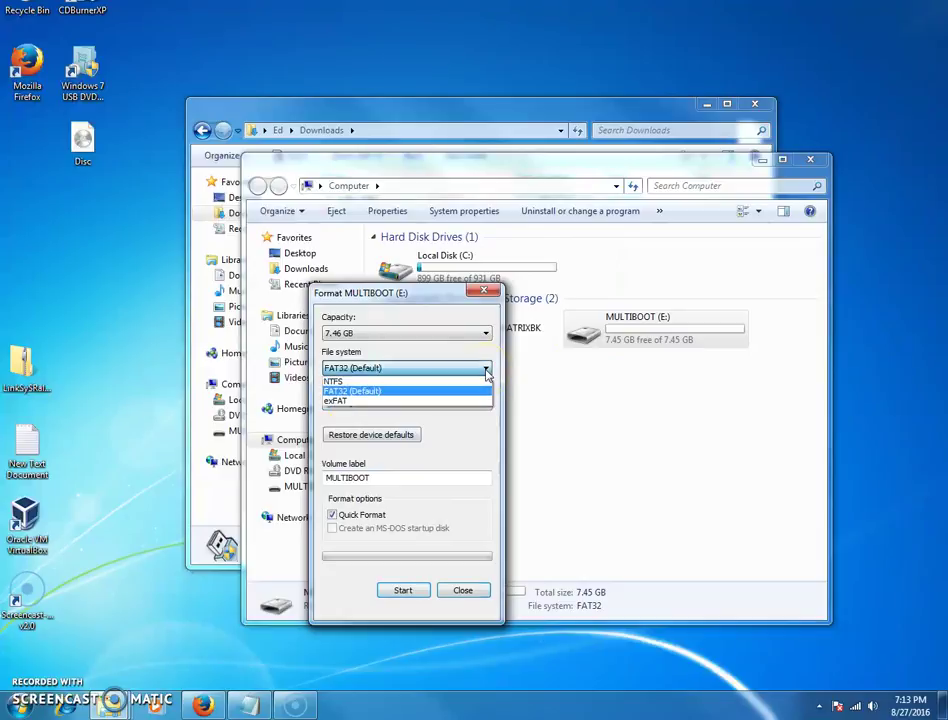
pyautogui.click(355, 392)
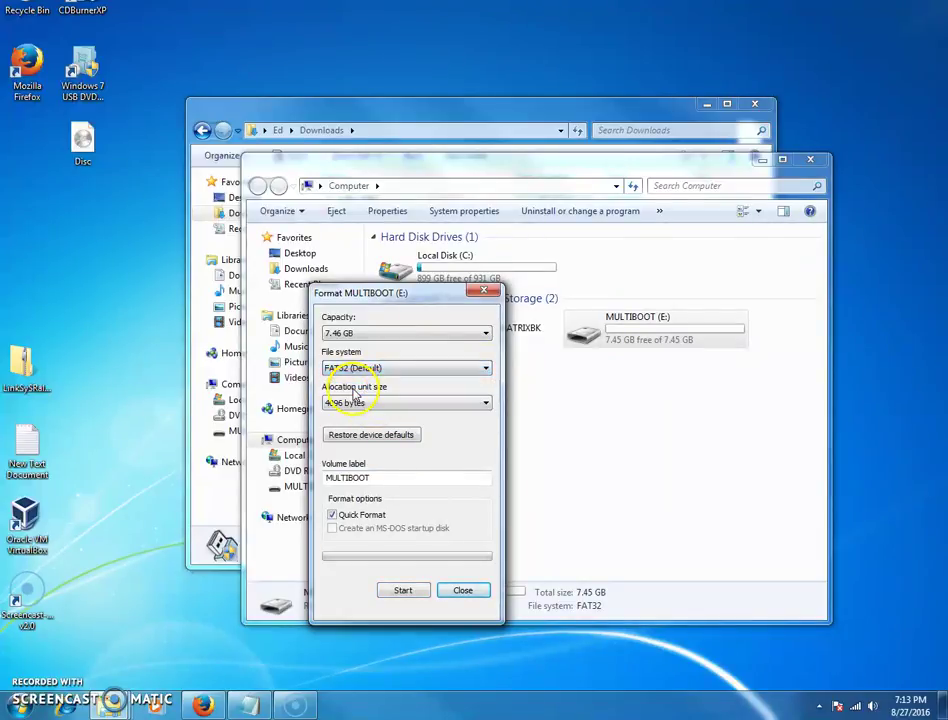
pyautogui.click(462, 591)
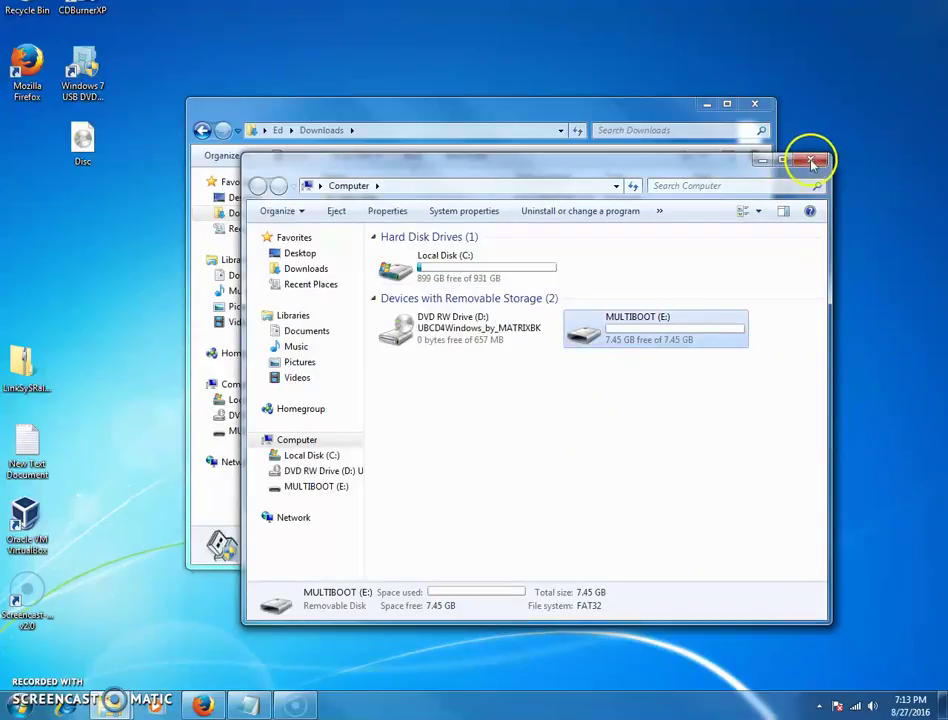
# - Launch YUMI-2.0.2.7 from Downloads, accept the licence, and target the E:\ MULTIBOOT drive
pyautogui.click(810, 160)
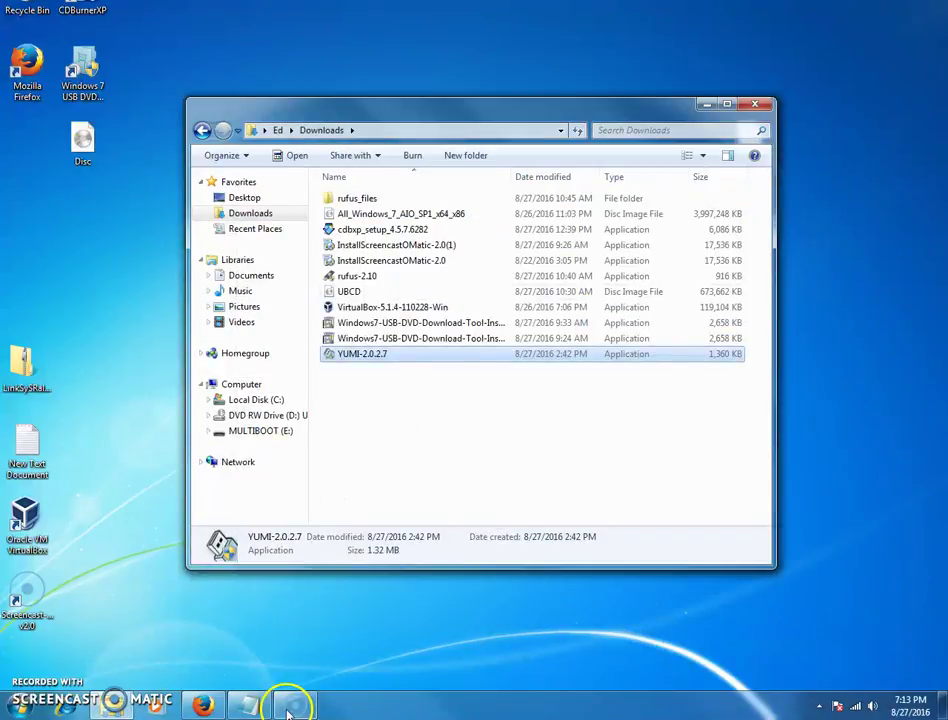
pyautogui.doubleClick(343, 358)
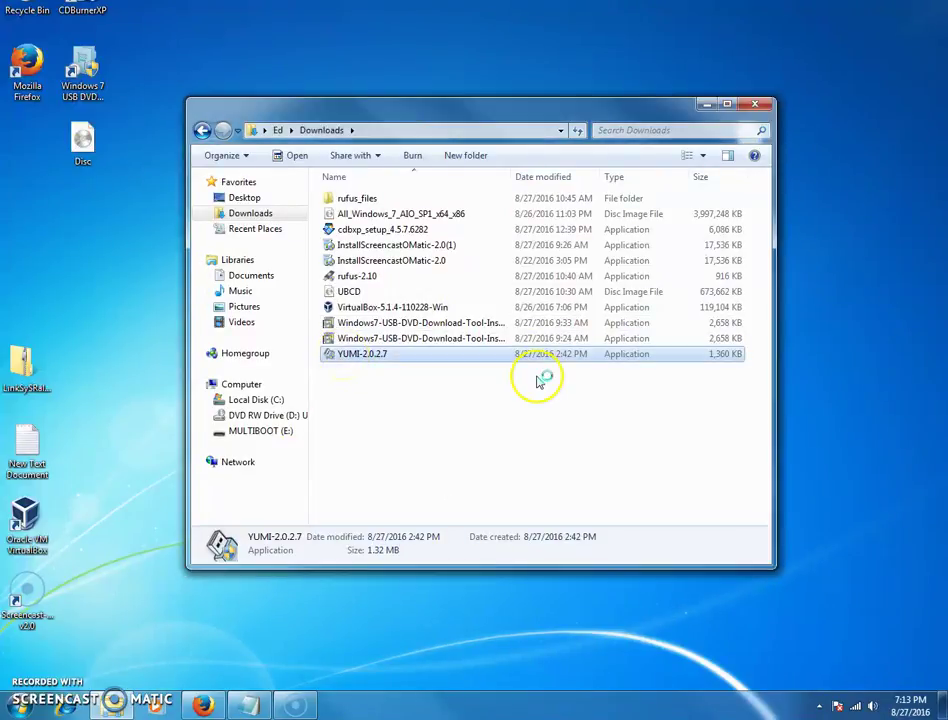
pyautogui.click(555, 450)
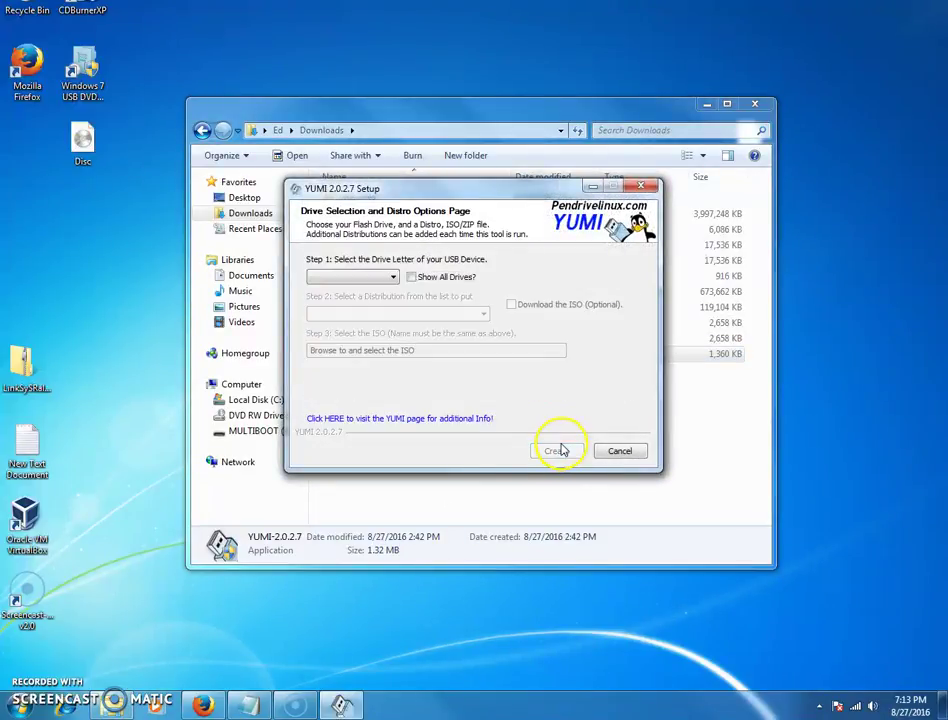
pyautogui.click(393, 277)
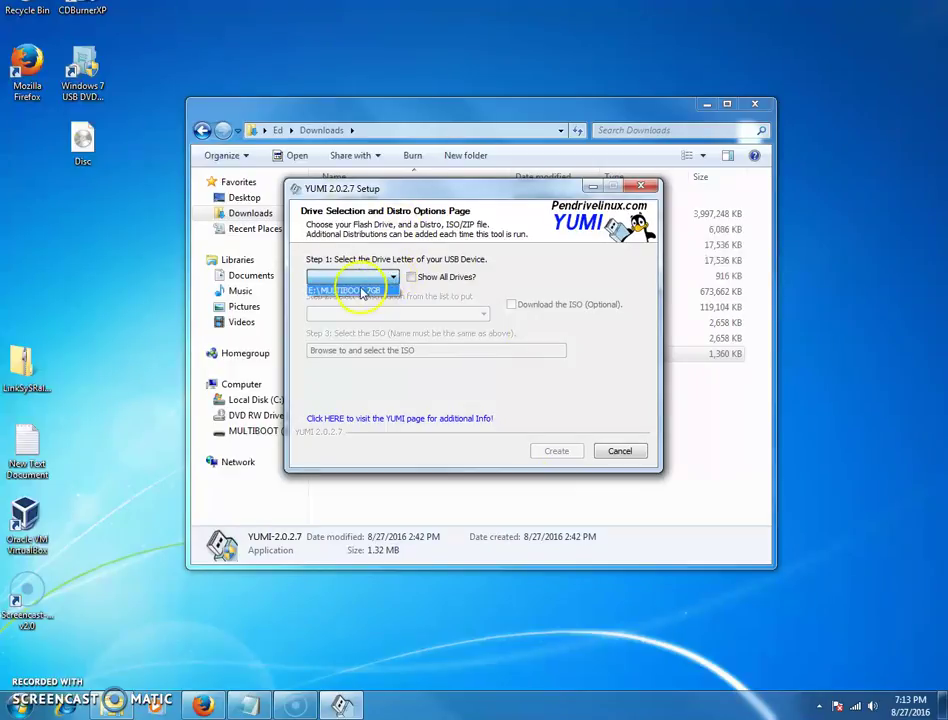
pyautogui.click(366, 291)
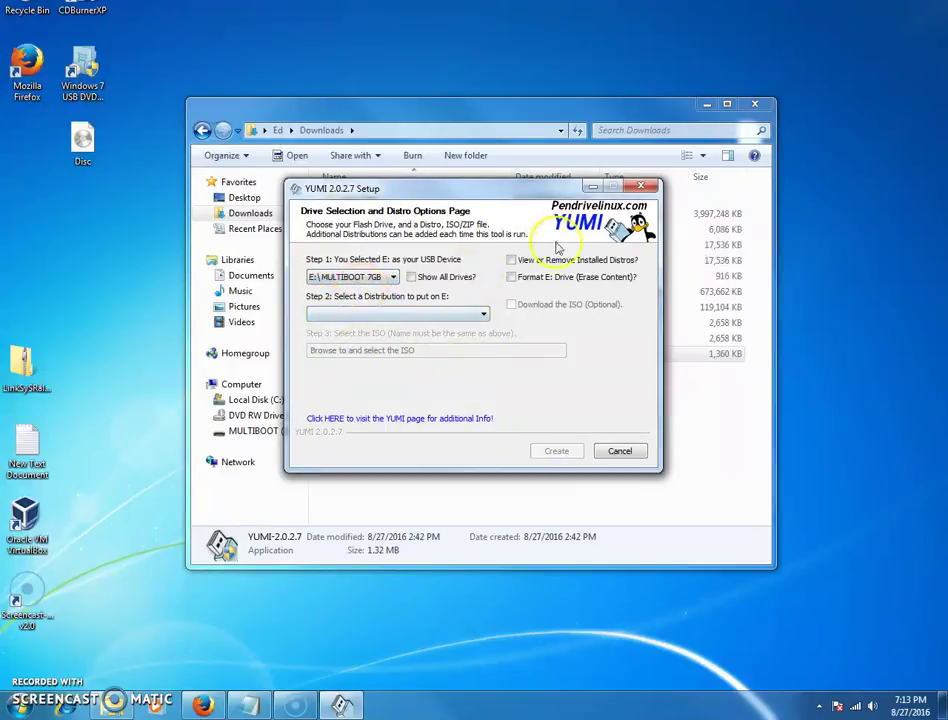
# - Add UBCD.iso as a Try Unlisted ISO (GRUB) and approve creating it on E:
pyautogui.click(483, 315)
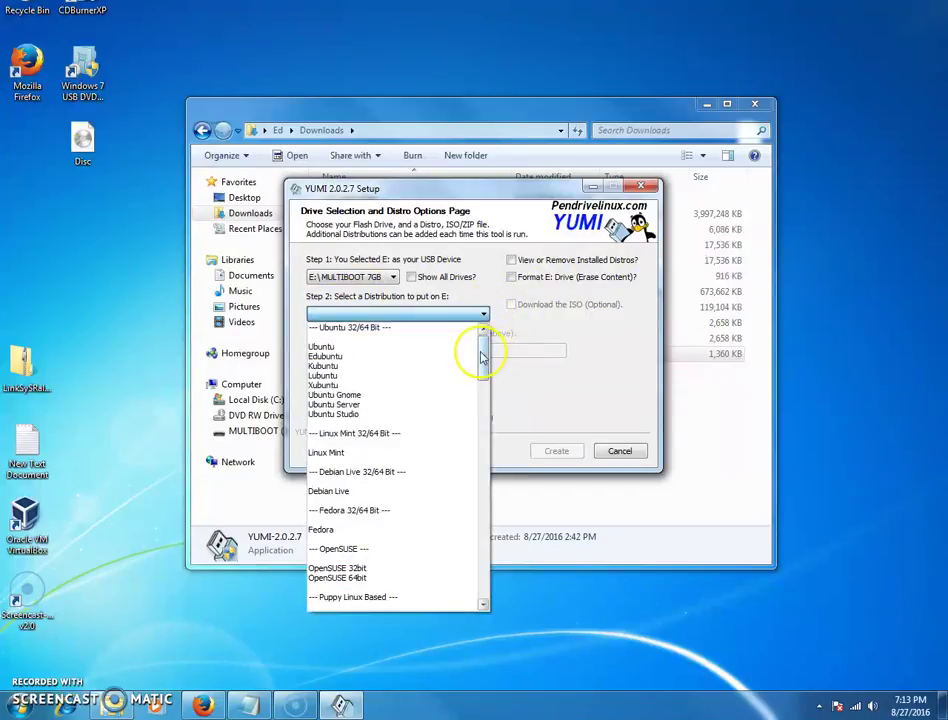
pyautogui.moveTo(485, 349); pyautogui.dragTo(423, 606)
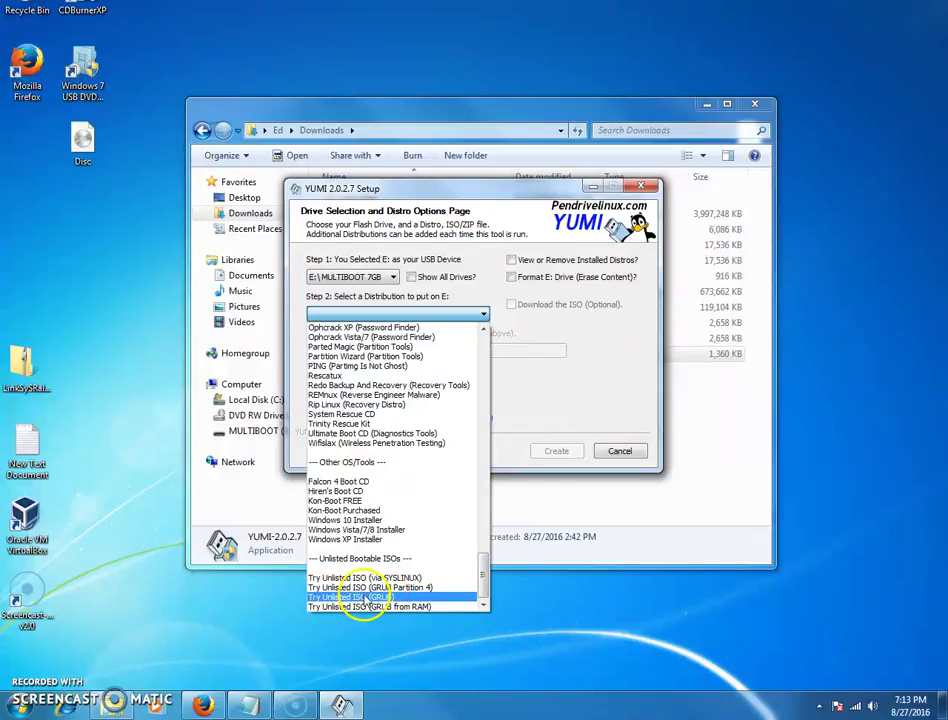
pyautogui.click(365, 597)
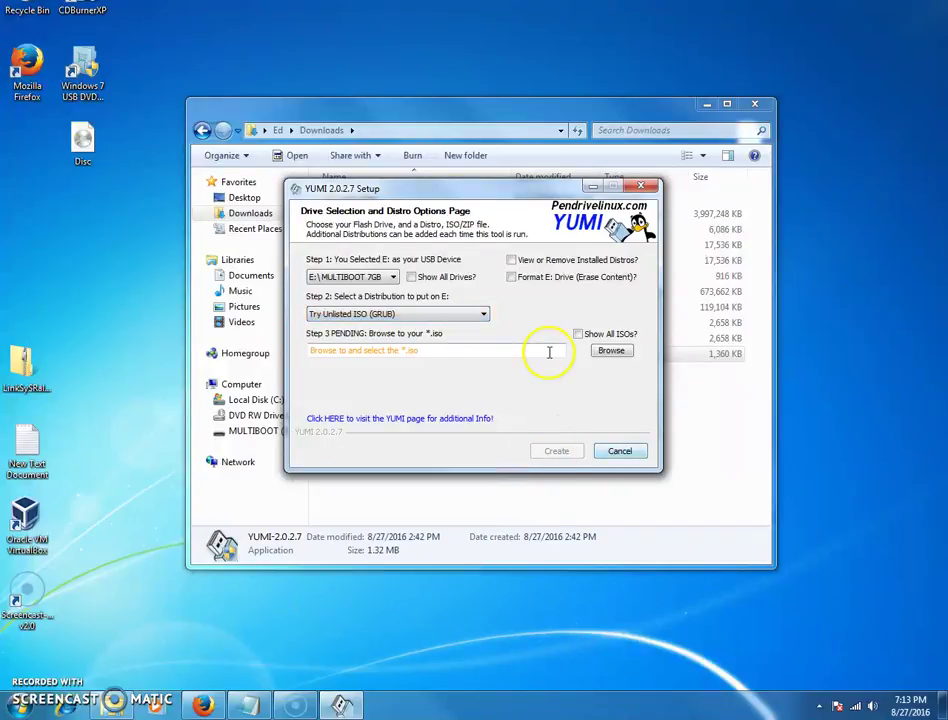
pyautogui.click(612, 351)
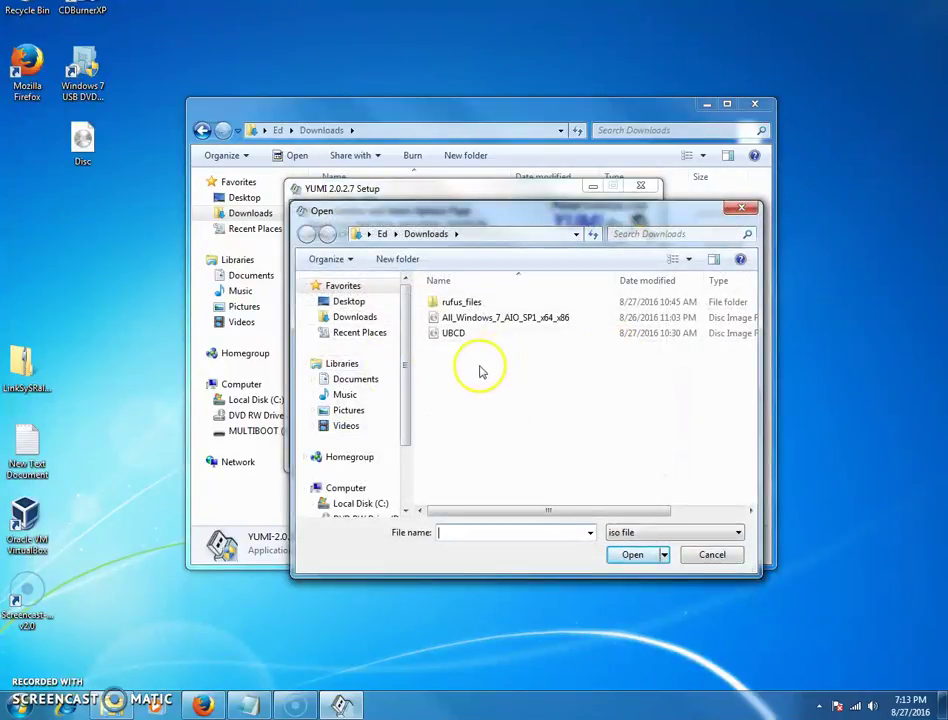
pyautogui.click(455, 334)
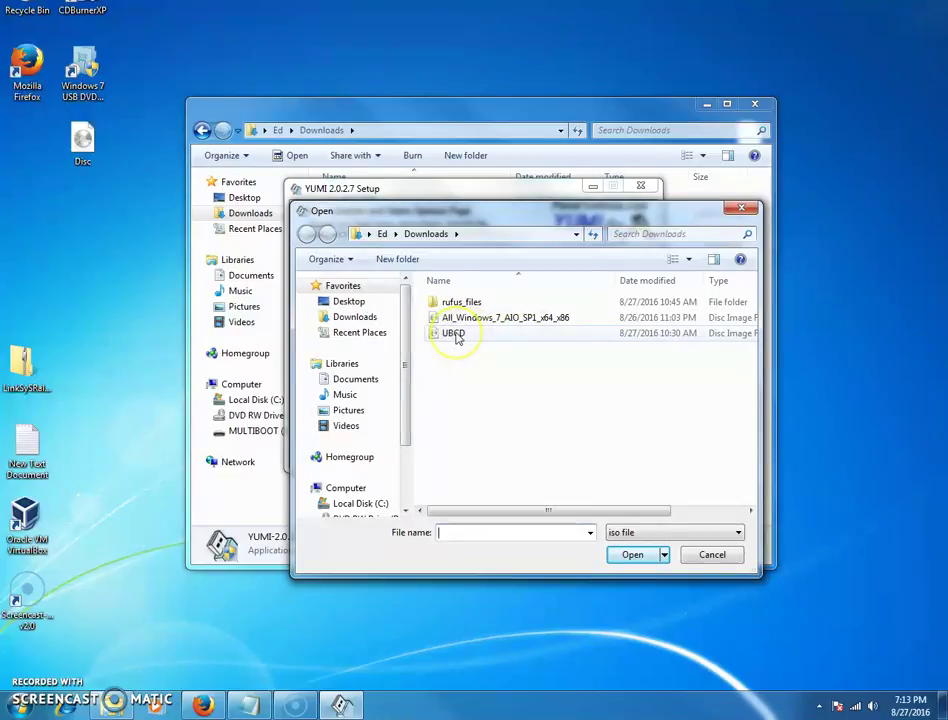
pyautogui.click(629, 554)
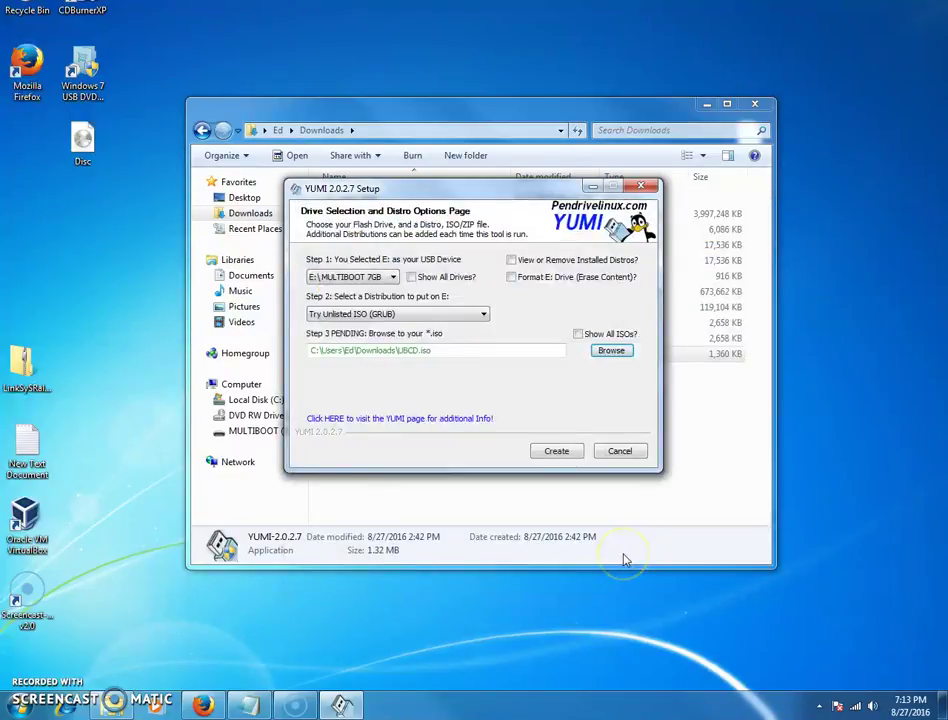
pyautogui.click(553, 451)
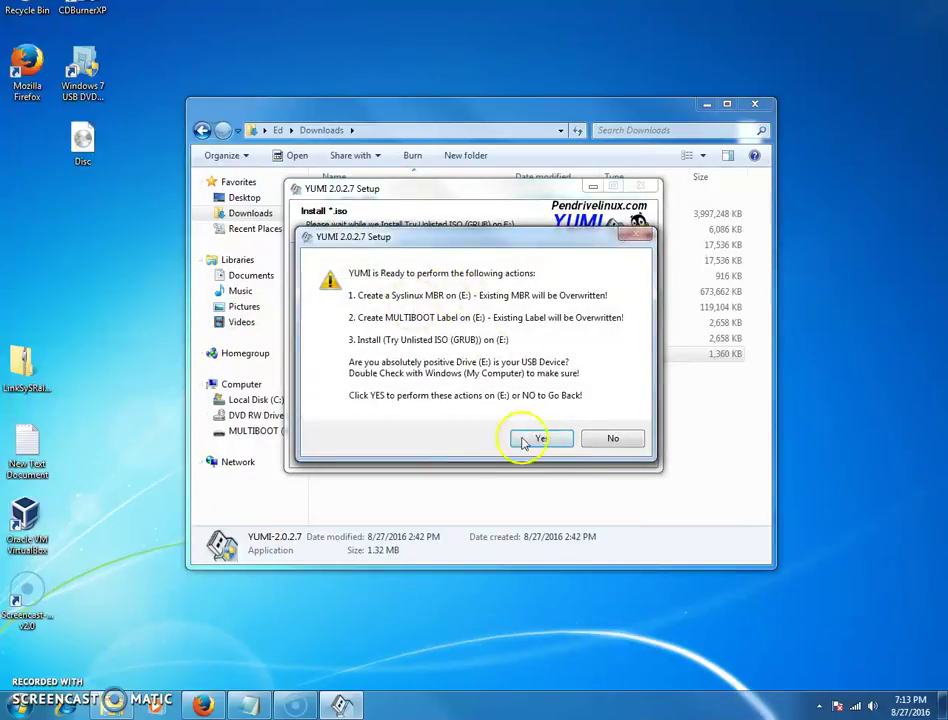
pyautogui.click(537, 440)
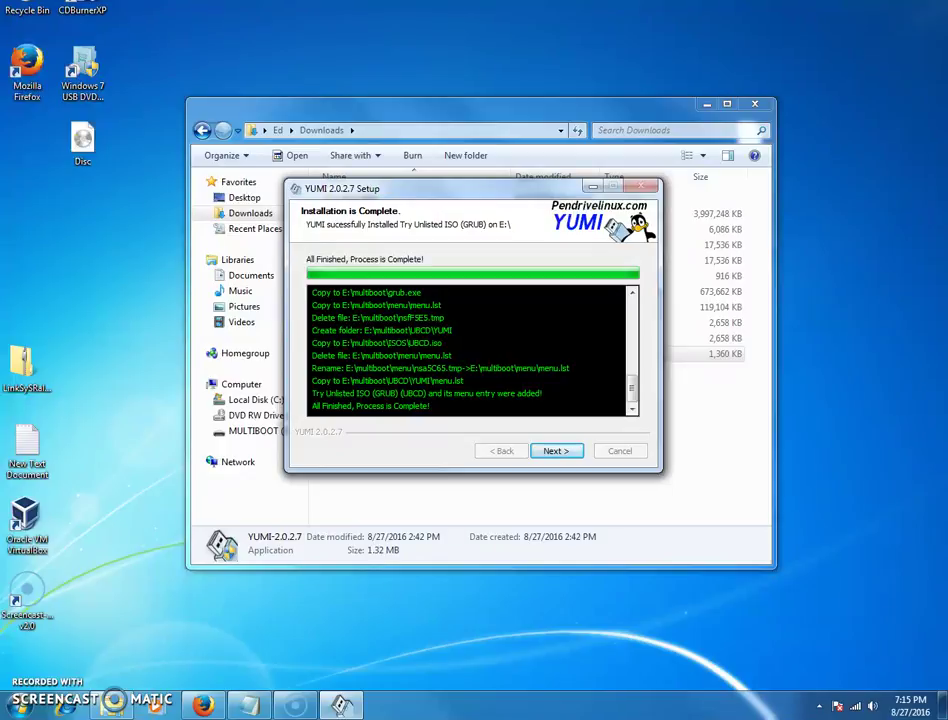
# - Pass the completed install log, decline adding more ISOs, and finish the YUMI wizard
pyautogui.click(558, 452)
pyautogui.click(566, 381)
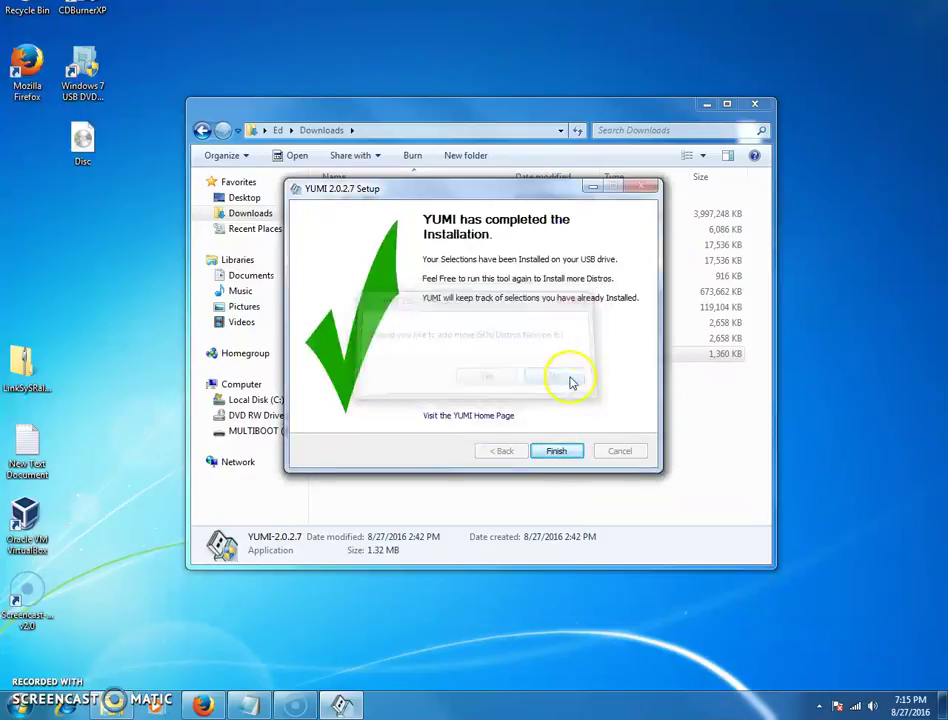
pyautogui.click(558, 453)
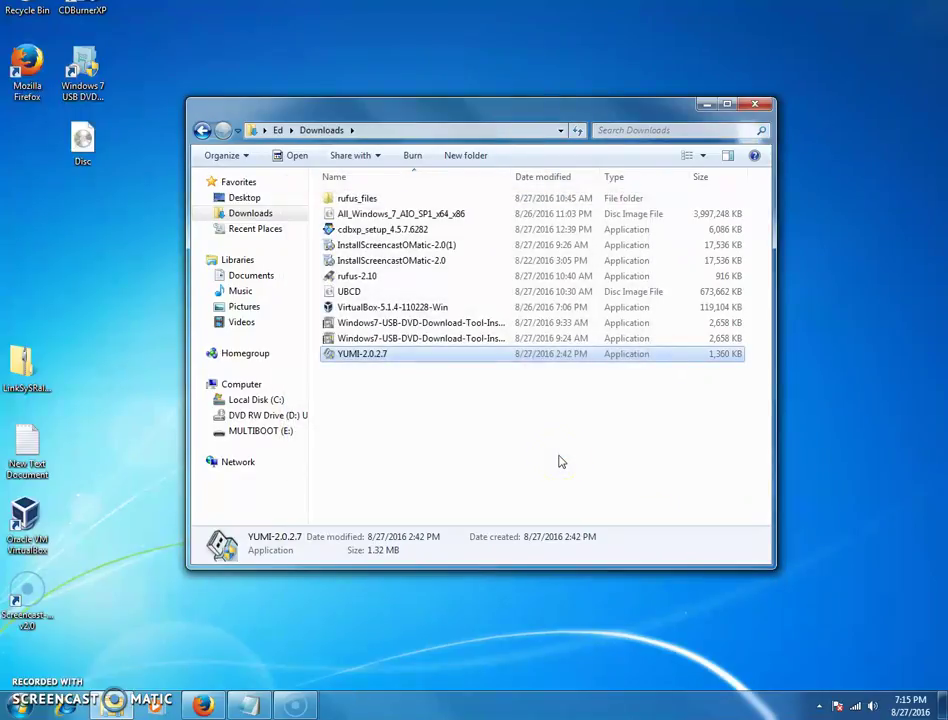